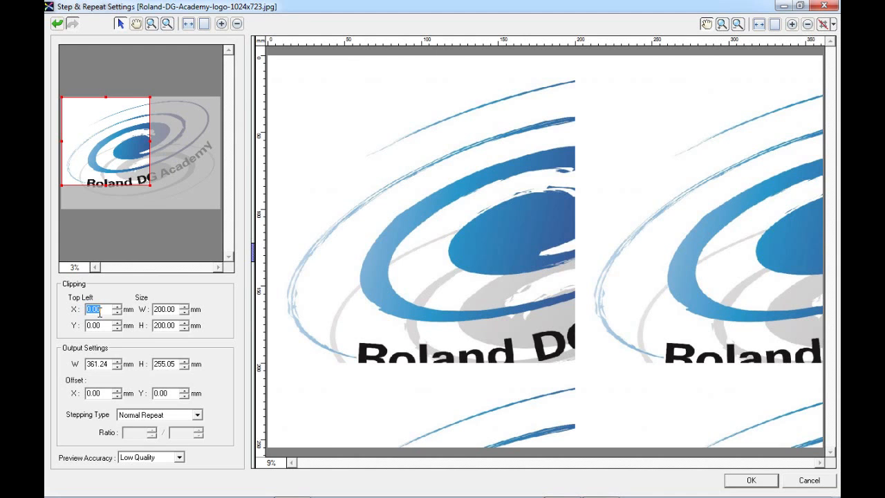
Set the clipping area's top-left corner to X 50 mm and Y 50 mm
{"action": "type", "text": "50"}
{"action": "left_click", "coordinate": [104, 323]}
{"action": "double_click", "coordinate": [103, 322]}
{"action": "type", "text": "50"}
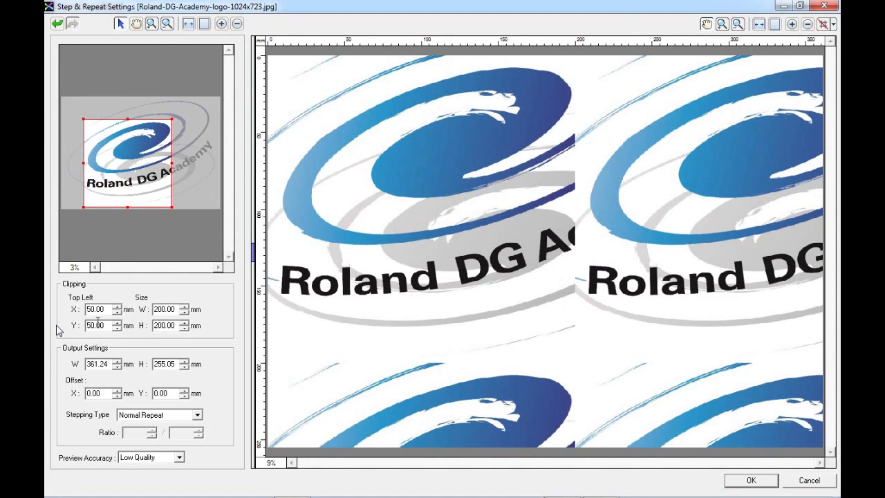
Move the clipping frame back to the image's top-left corner and enlarge it to cover the whole logo
{"action": "left_click_drag", "start_coordinate": [111, 168], "coordinate": [53, 116]}
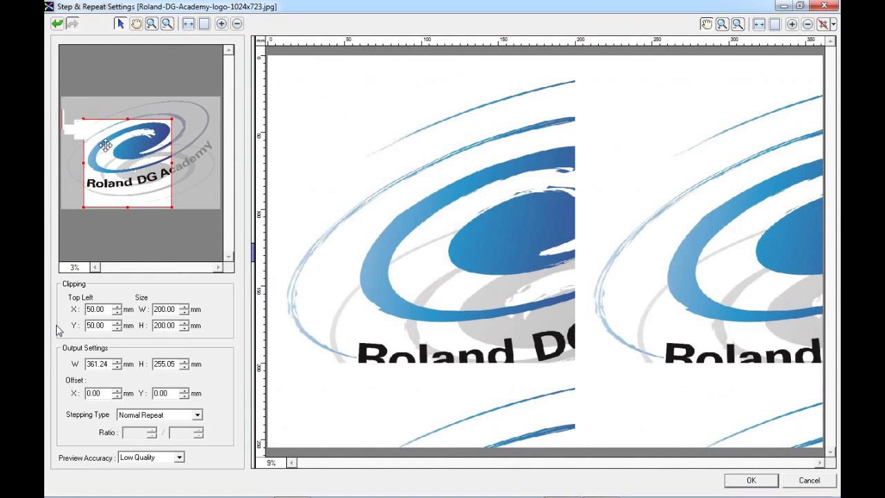
{"action": "left_click_drag", "start_coordinate": [104, 144], "coordinate": [82, 122]}
{"action": "left_click_drag", "start_coordinate": [150, 185], "coordinate": [248, 222]}
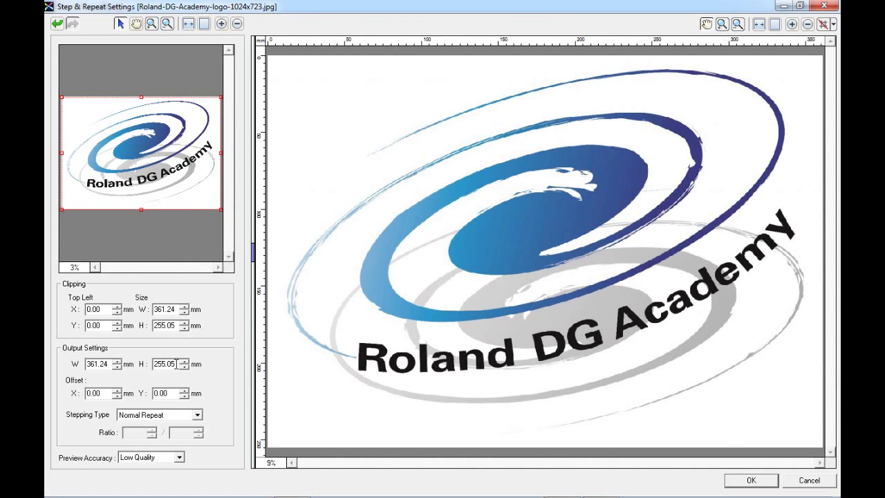
Set the output size of the repeated pattern to 1200 mm wide and 3000 mm high
{"action": "left_click_drag", "start_coordinate": [109, 364], "coordinate": [69, 371]}
{"action": "type", "text": "50"}
{"action": "type", "text": "1200"}
{"action": "key", "text": "Return"}
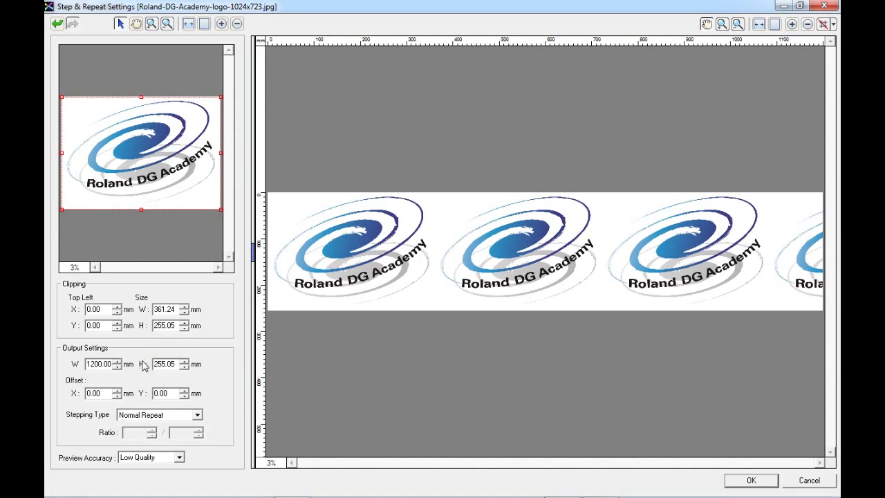
{"action": "double_click", "coordinate": [173, 364]}
{"action": "type", "text": "3000"}
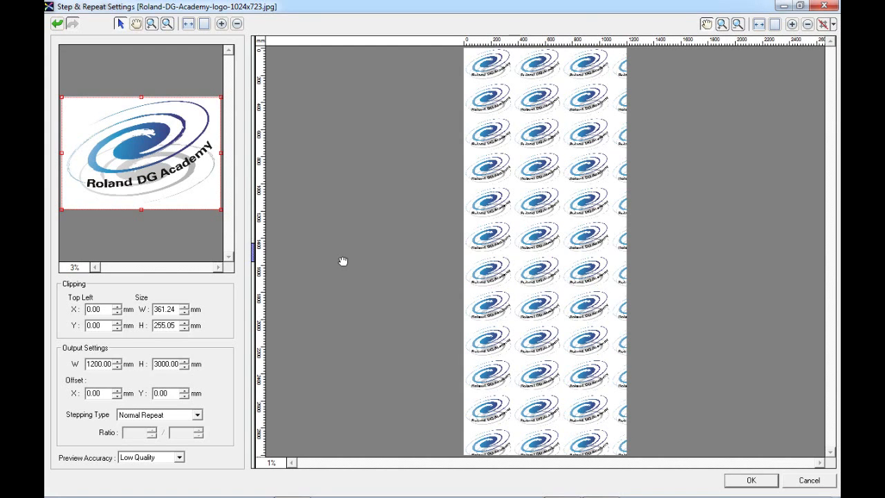
Set the offset between the repeated logos to 50 mm in X and 50 mm in Y
{"action": "double_click", "coordinate": [107, 392]}
{"action": "type", "text": "50"}
{"action": "key", "text": "Return"}
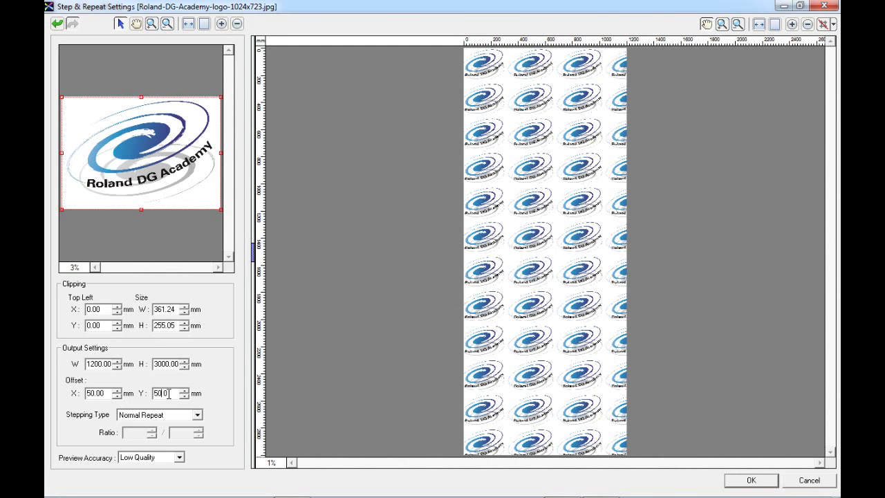
{"action": "key", "text": "Return"}
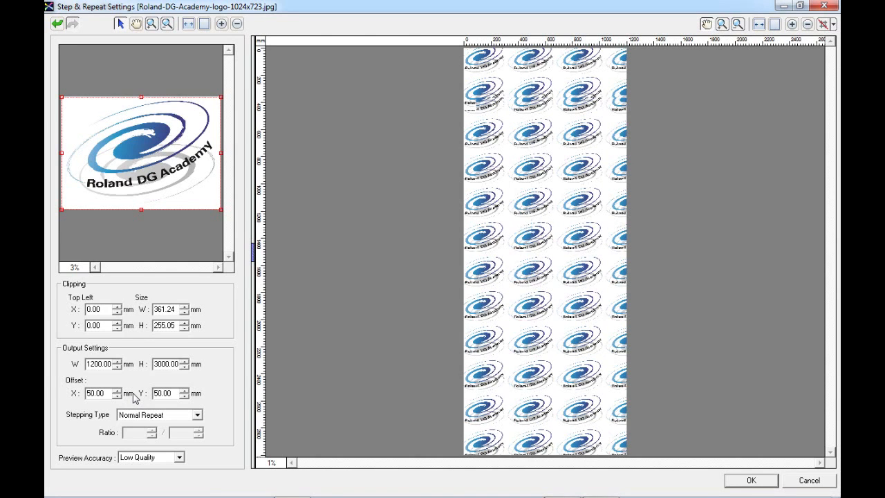
Try the Horizontal Repeat stepping type on the pattern and switch it to Vertical Repeat
{"action": "left_click", "coordinate": [198, 415]}
{"action": "left_click", "coordinate": [181, 434]}
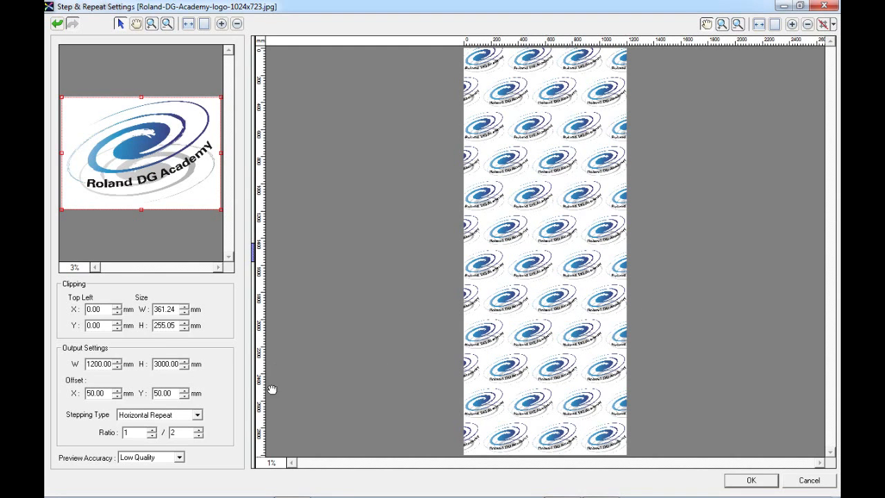
{"action": "left_click", "coordinate": [198, 414]}
{"action": "left_click", "coordinate": [161, 442]}
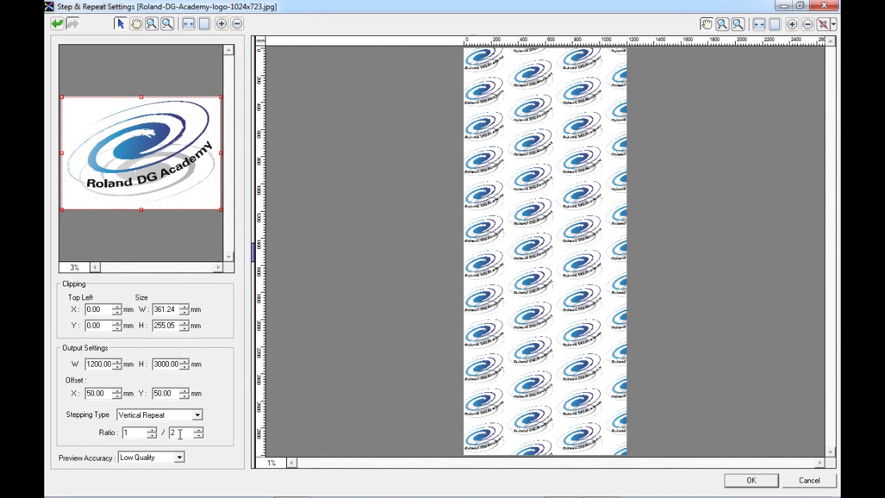
Look through the preview accuracy options, keep Low Quality and apply the step and repeat settings
{"action": "left_click", "coordinate": [179, 457]}
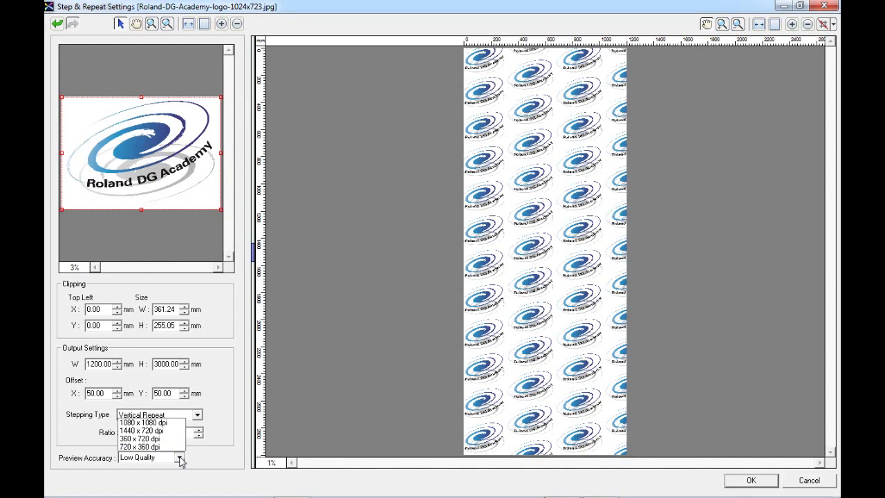
{"action": "left_click", "coordinate": [179, 458]}
{"action": "left_click", "coordinate": [179, 458]}
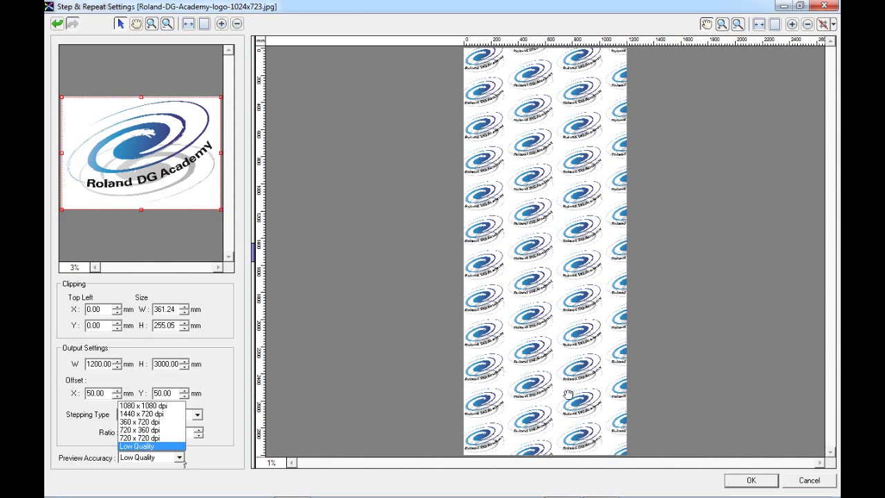
{"action": "left_click", "coordinate": [562, 115]}
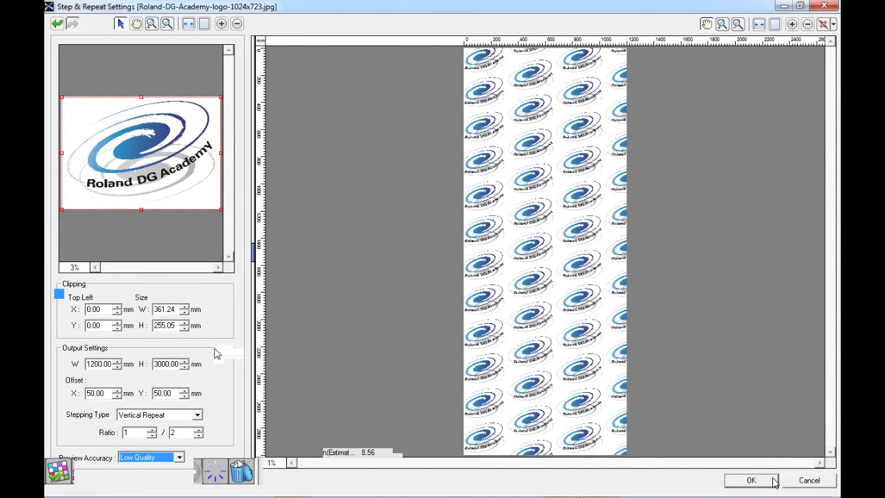
{"action": "left_click", "coordinate": [751, 479]}
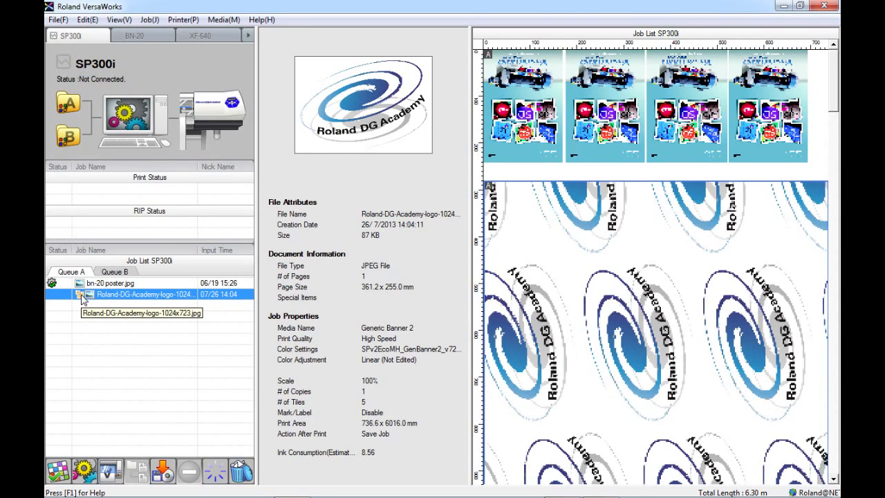
Open the job settings of the tiled logo job and review its quality and layout settings
{"action": "left_click", "coordinate": [51, 478]}
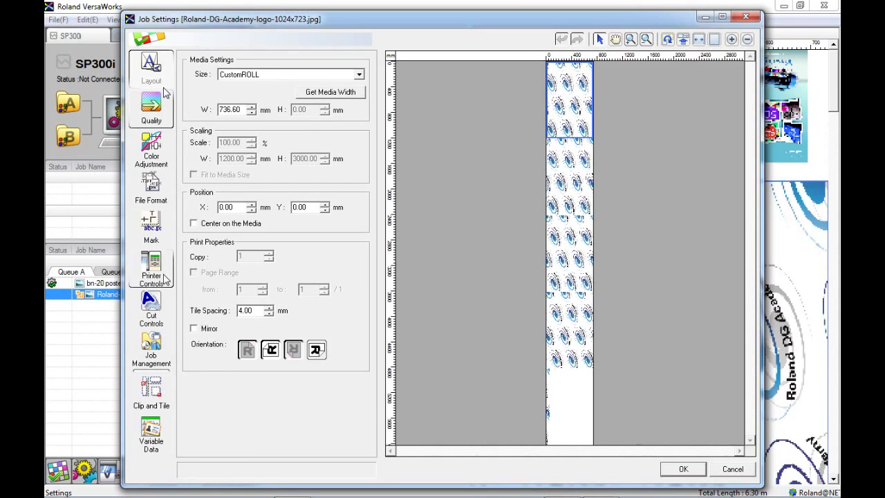
{"action": "left_click", "coordinate": [150, 105]}
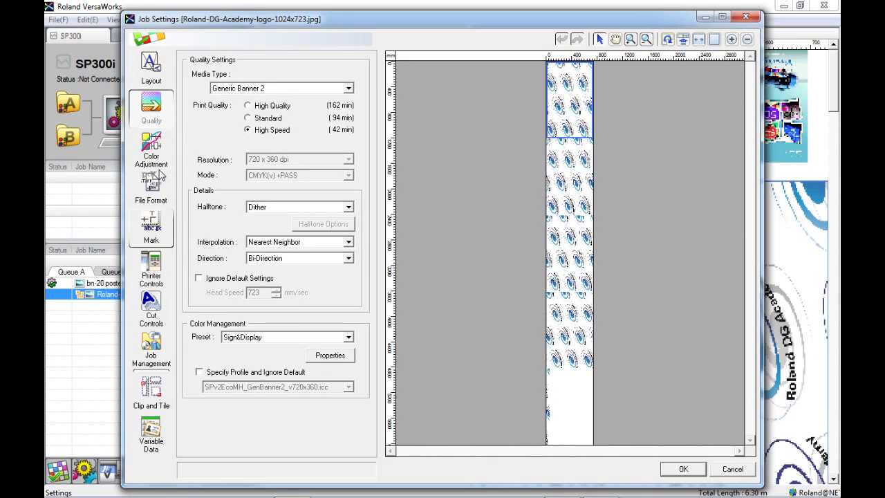
{"action": "left_click", "coordinate": [155, 76]}
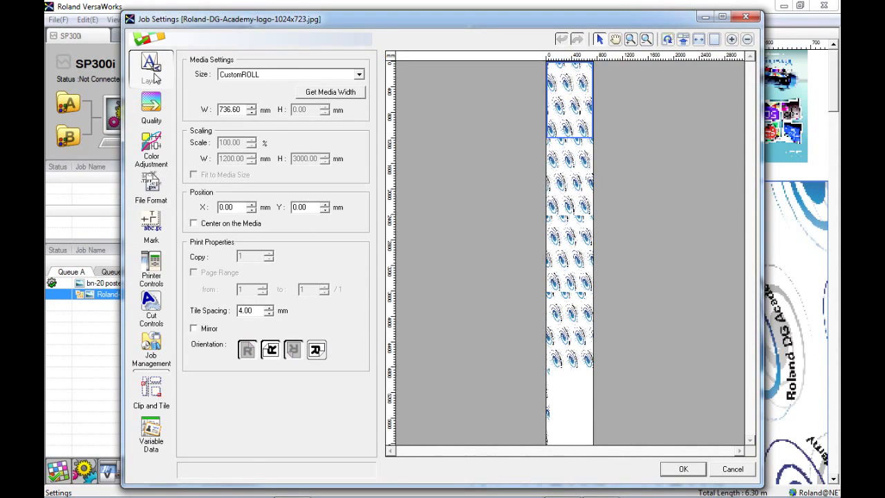
Check the media width in the logo job's layout settings and accept the job settings
{"action": "left_click_drag", "start_coordinate": [237, 24], "coordinate": [256, 29]}
{"action": "mouse_move", "coordinate": [247, 115]}
{"action": "left_mouse_down"}
{"action": "mouse_move", "coordinate": [257, 112]}
{"action": "mouse_move", "coordinate": [232, 114]}
{"action": "left_mouse_up"}
{"action": "left_click", "coordinate": [240, 116]}
{"action": "double_click", "coordinate": [241, 119]}
{"action": "double_click", "coordinate": [246, 119]}
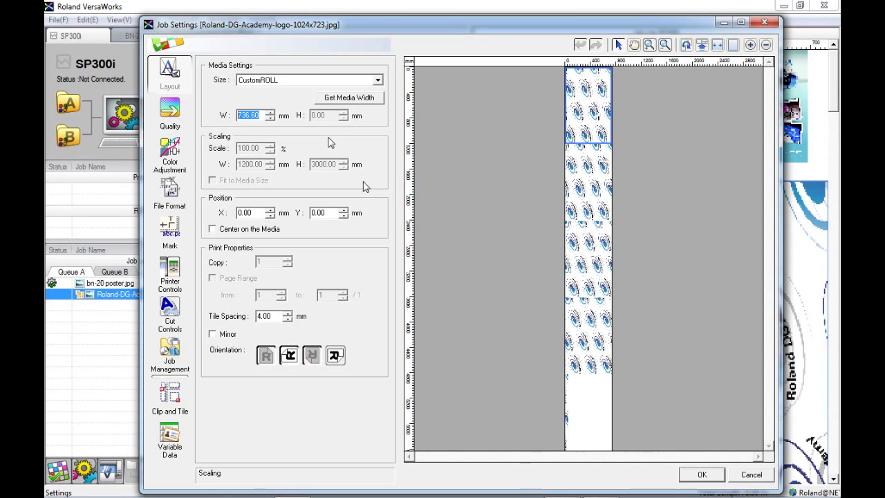
{"action": "left_click", "coordinate": [702, 473]}
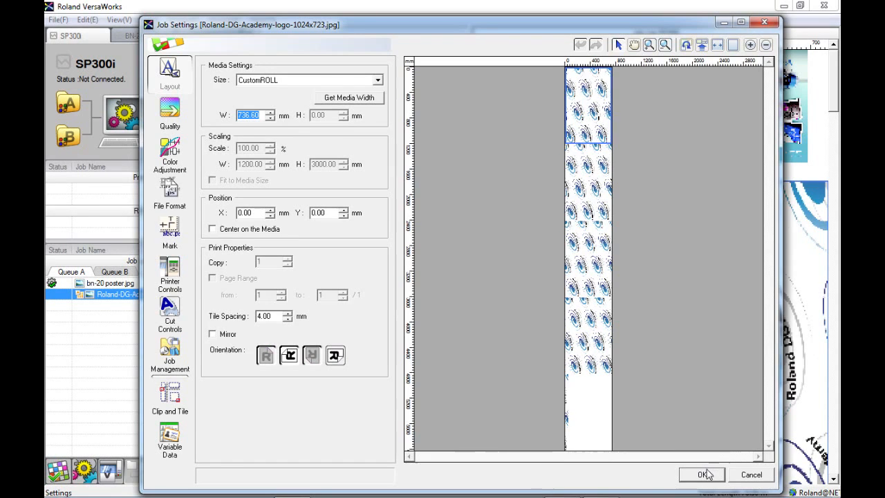